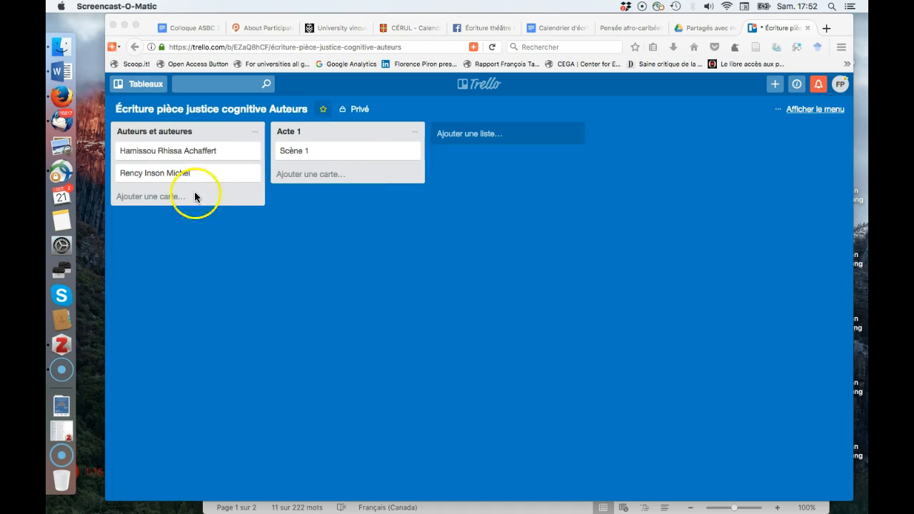
Add a third card with another author's full name to Auteurs et auteures, then swap the first two author cards.
{"action": "left_click", "coordinate": [218, 129]}
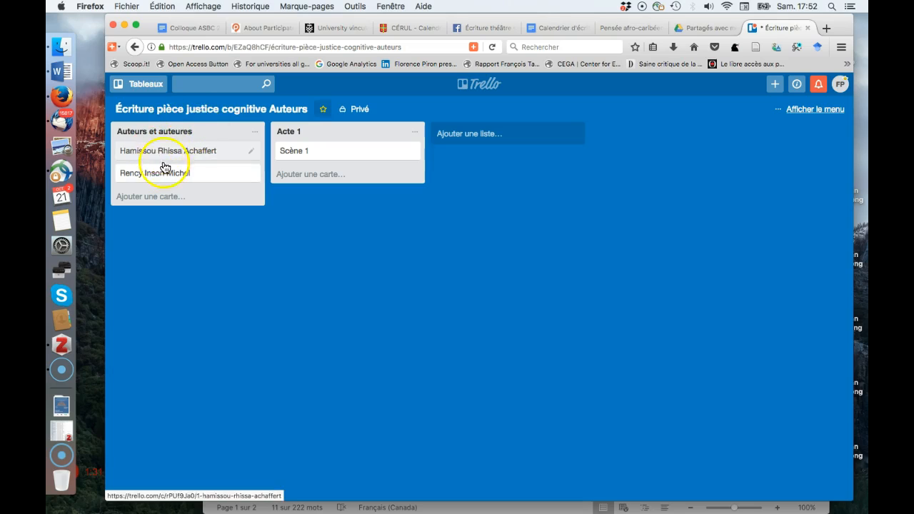
{"action": "left_click", "coordinate": [141, 200]}
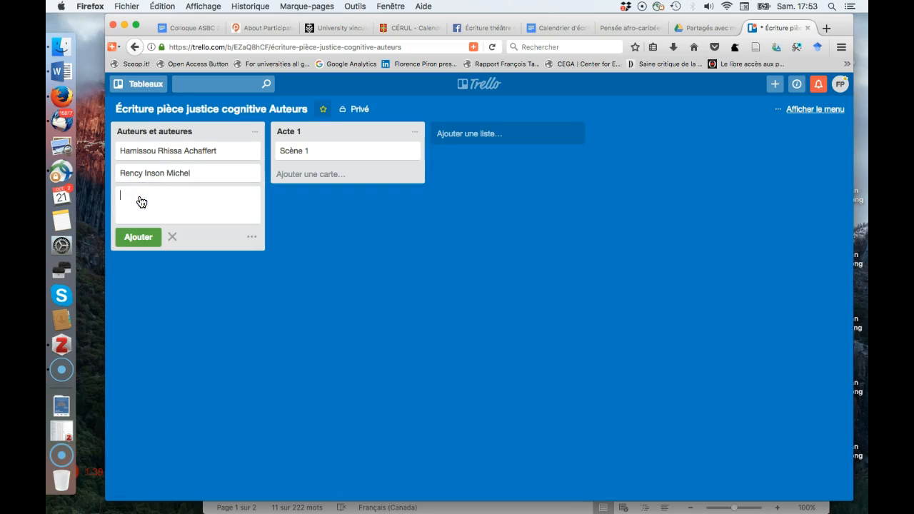
{"action": "left_click", "coordinate": [133, 238]}
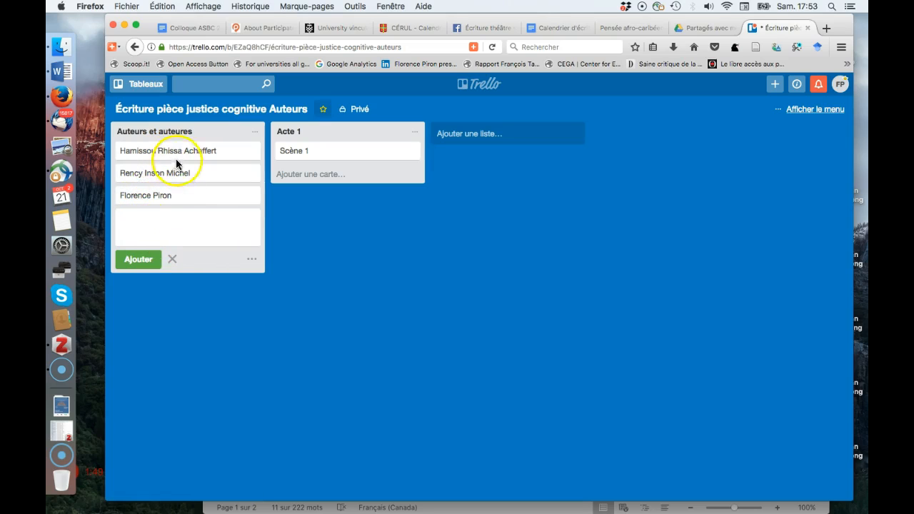
{"action": "left_click", "coordinate": [118, 260]}
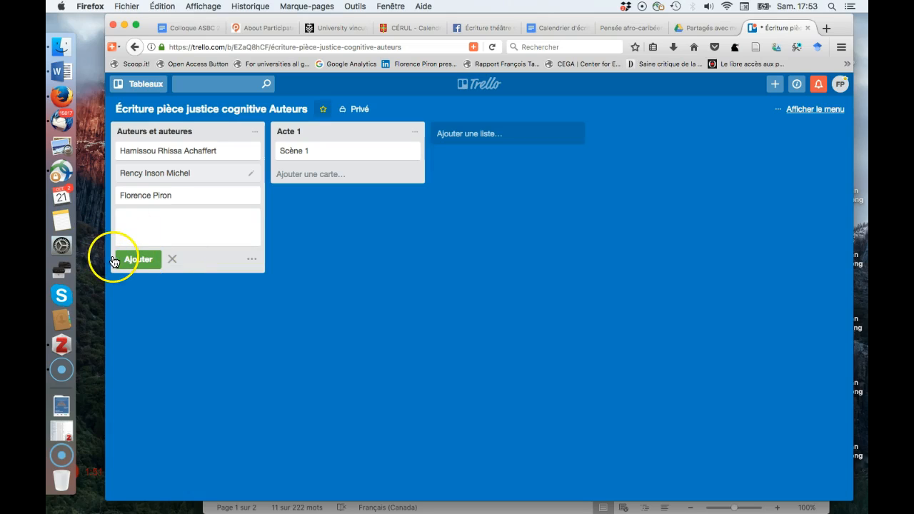
{"action": "left_click_drag", "start_coordinate": [163, 150], "coordinate": [171, 230]}
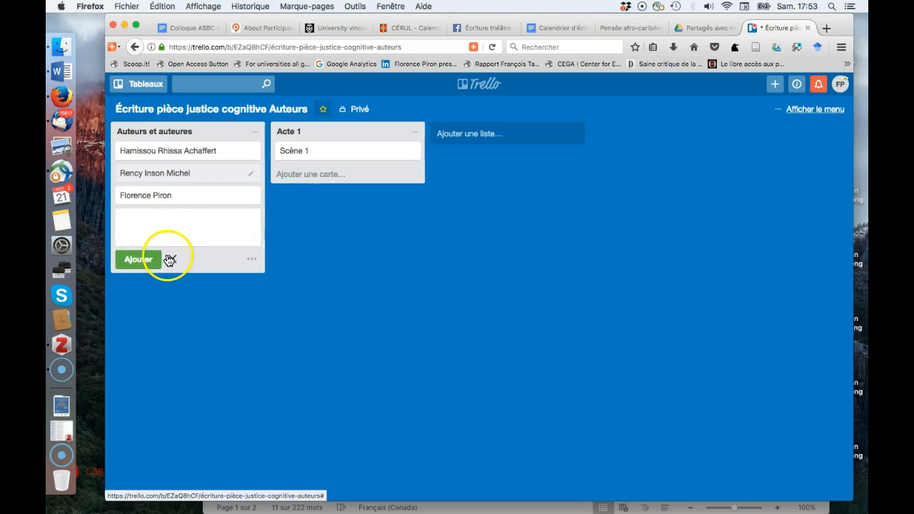
Save a first-author card description with lines 'Adresse mail Whatsapp', 'Skype' and 'Toute autre information'.
{"action": "left_click", "coordinate": [163, 152]}
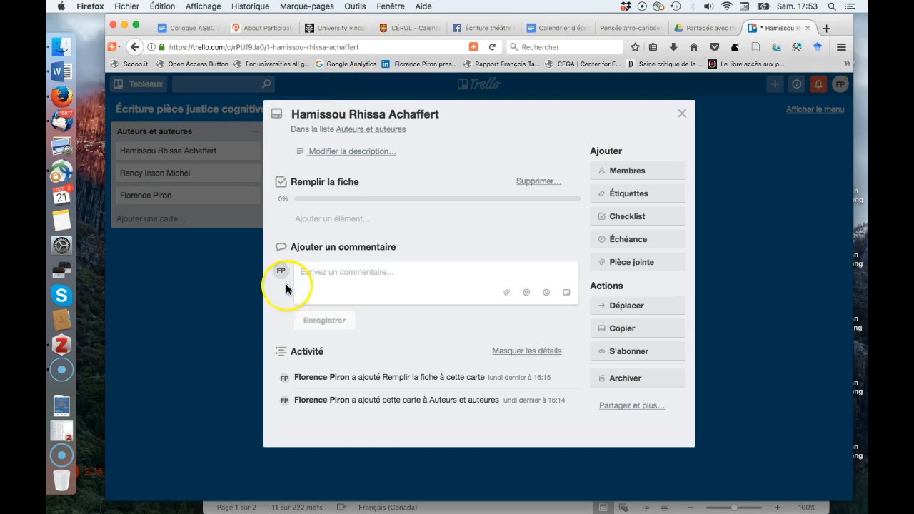
{"action": "left_click", "coordinate": [364, 154]}
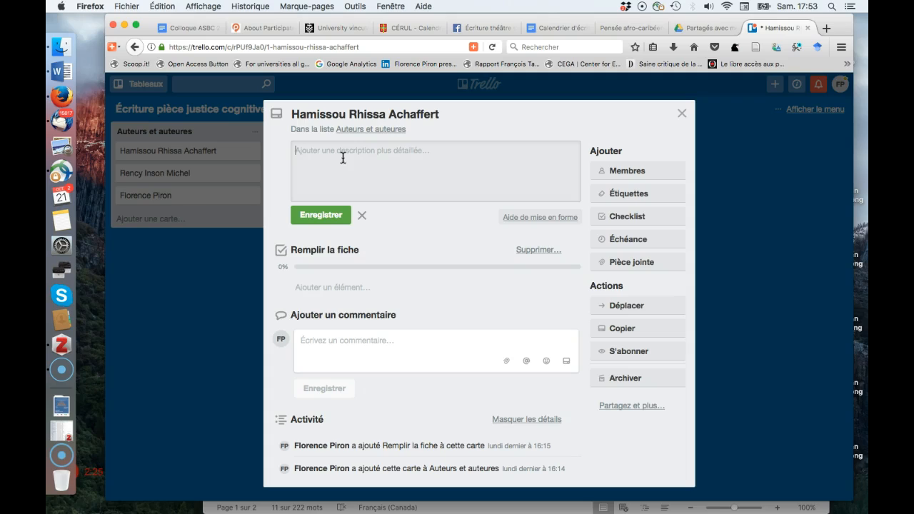
{"action": "type", "text": "Adresse mail "}
{"action": "type", "text": "Whatsapp"}
{"action": "key", "text": "Return"}
{"action": "type", "text": "Sk"}
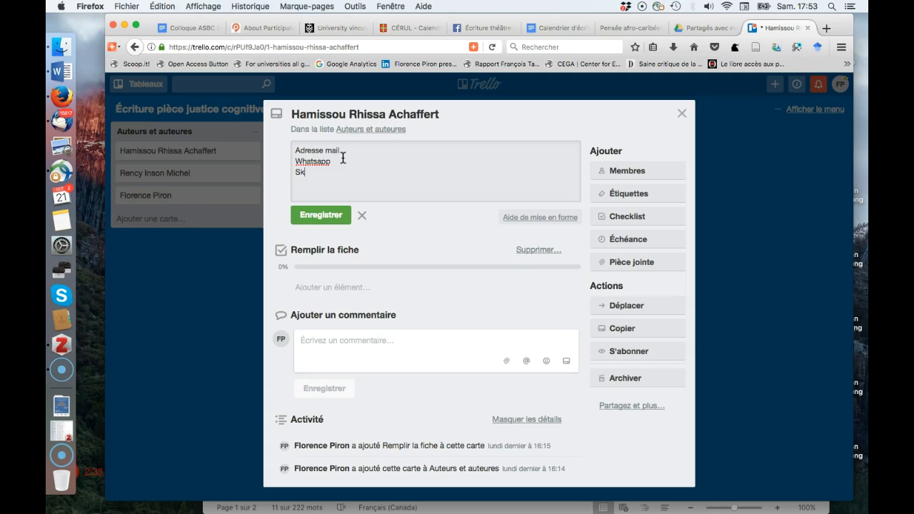
{"action": "type", "text": "ype"}
{"action": "key", "text": "Return"}
{"action": "type", "text": "Toute autre information"}
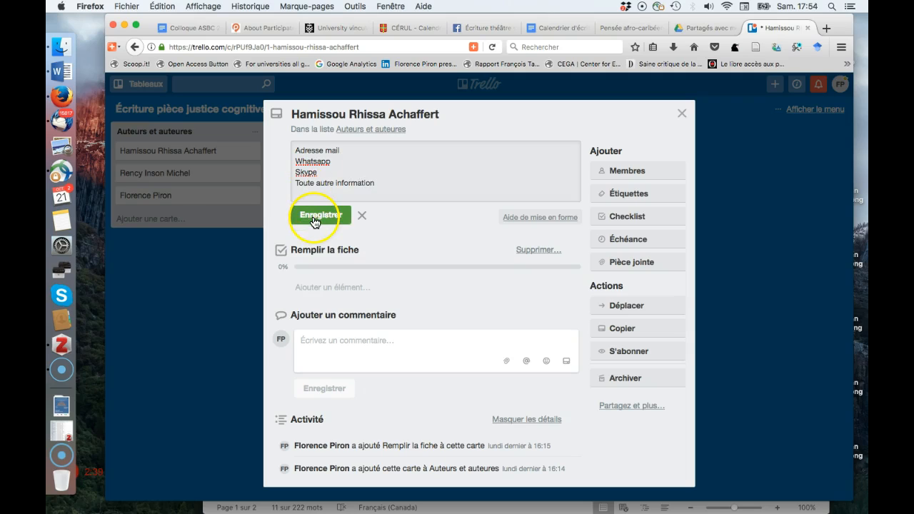
{"action": "left_click", "coordinate": [317, 215]}
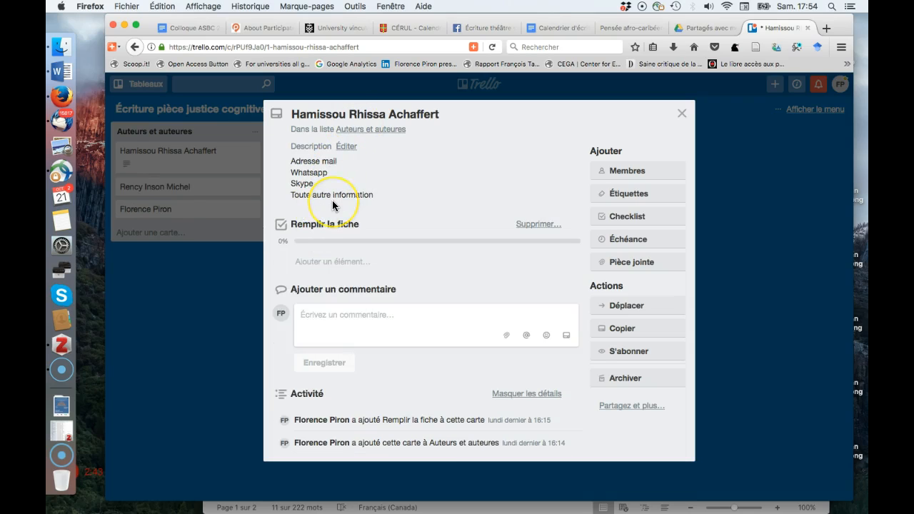
Post a 'Bienvenue' comment greeting the author by name on the first author's card.
{"action": "left_click", "coordinate": [341, 317]}
{"action": "type", "text": "Bien"}
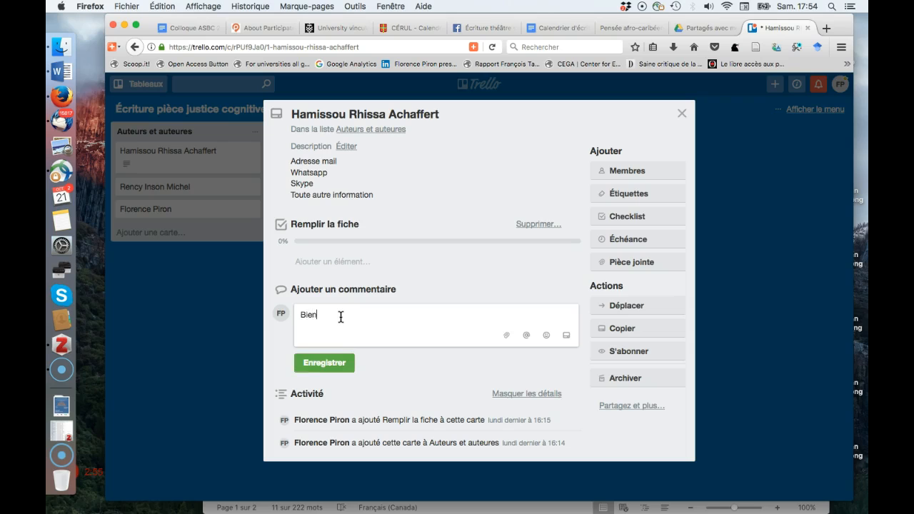
{"action": "type", "text": "venue Hamissou"}
{"action": "left_click", "coordinate": [318, 364]}
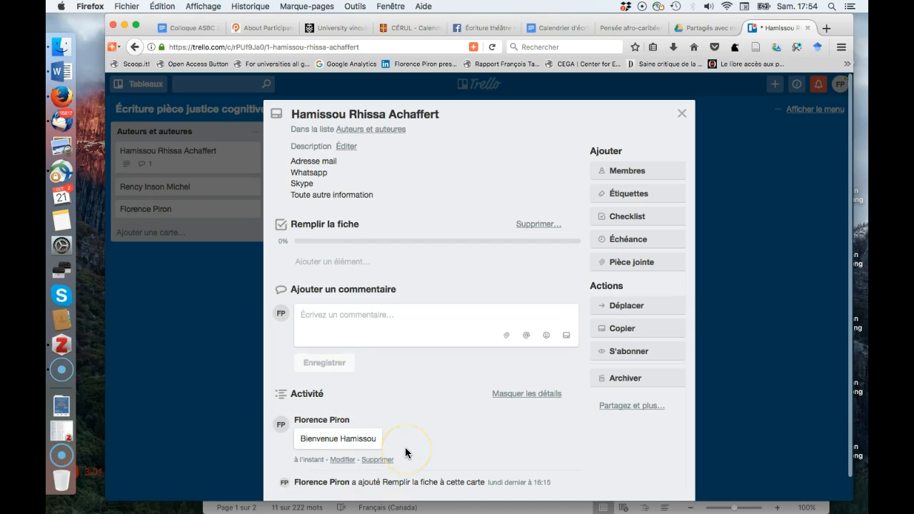
{"action": "scroll", "coordinate": [403, 450], "scroll_direction": "down", "scroll_amount": 1}
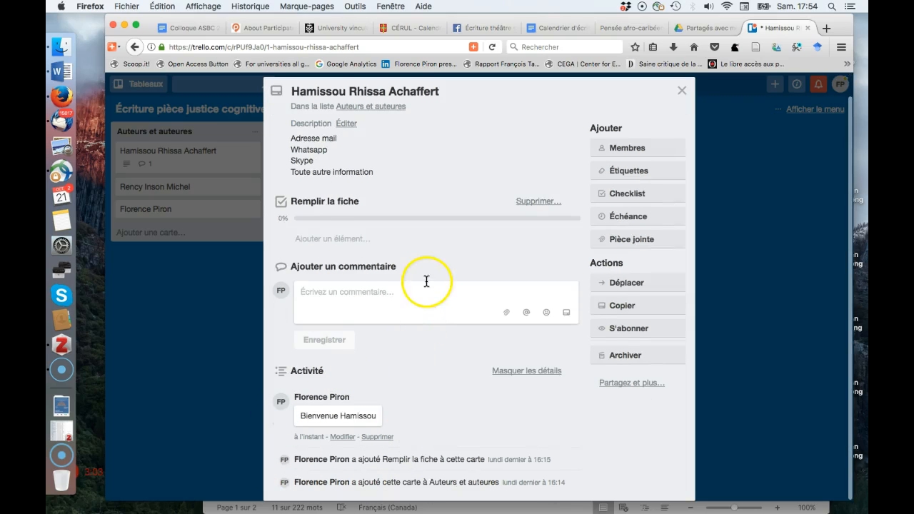
{"action": "scroll", "coordinate": [424, 279], "scroll_direction": "up", "scroll_amount": 1}
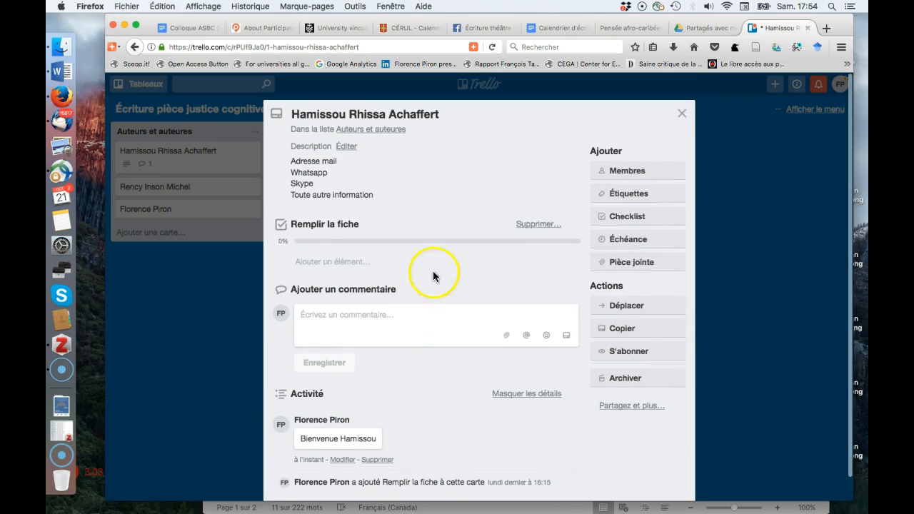
Create an empty checklist titled 'Créer un groupe Whatsapp' on the author card.
{"action": "left_click", "coordinate": [620, 217]}
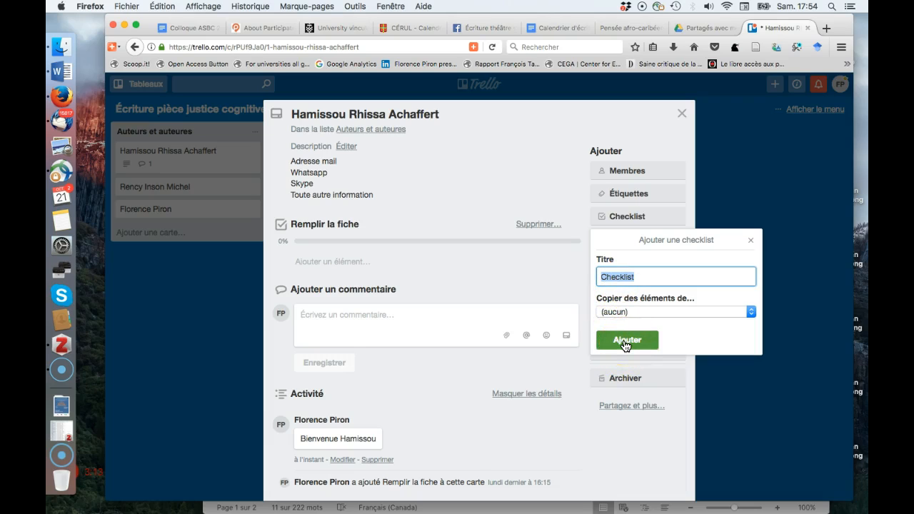
{"action": "type", "text": "C"}
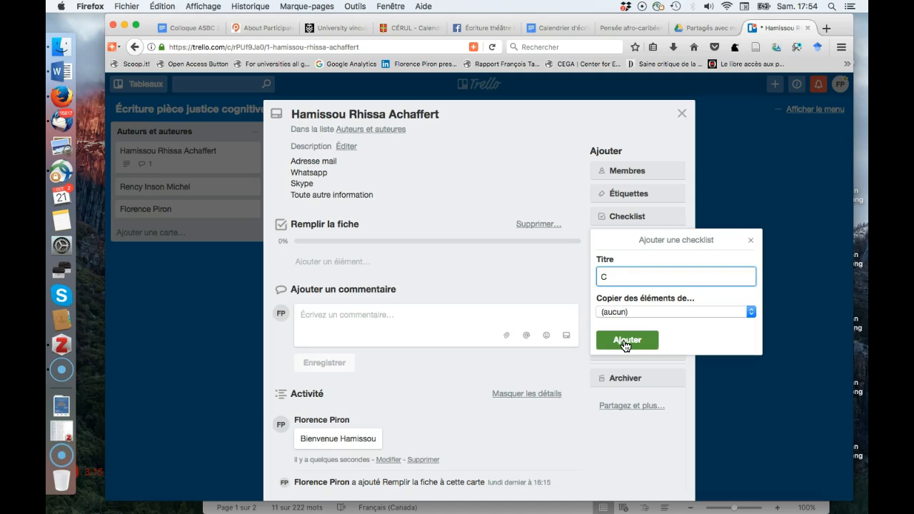
{"action": "type", "text": "réer un groupe Whatsapp"}
{"action": "left_click", "coordinate": [628, 342]}
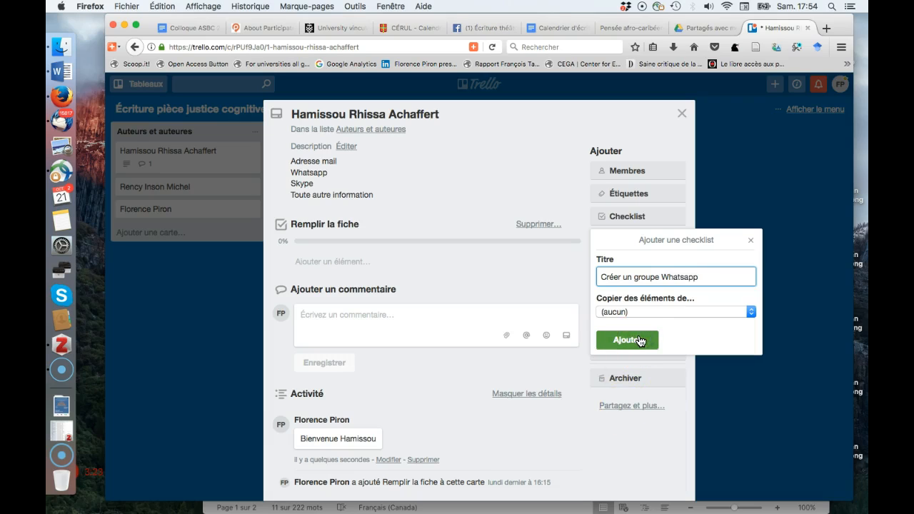
{"action": "left_click", "coordinate": [640, 342]}
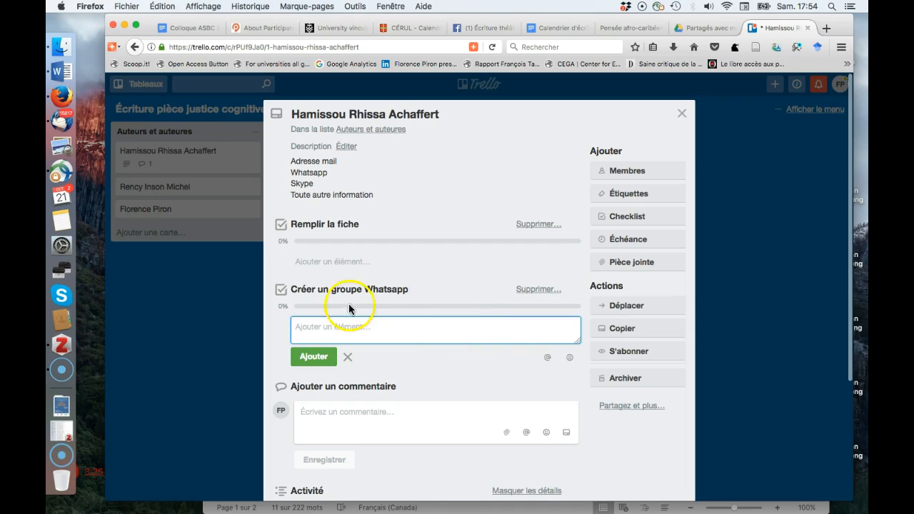
{"action": "left_click", "coordinate": [282, 293]}
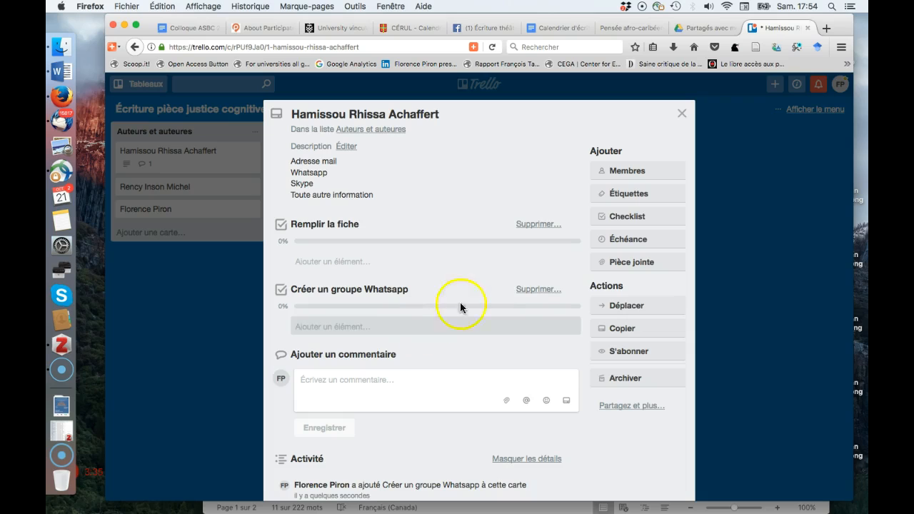
{"action": "left_click", "coordinate": [617, 241]}
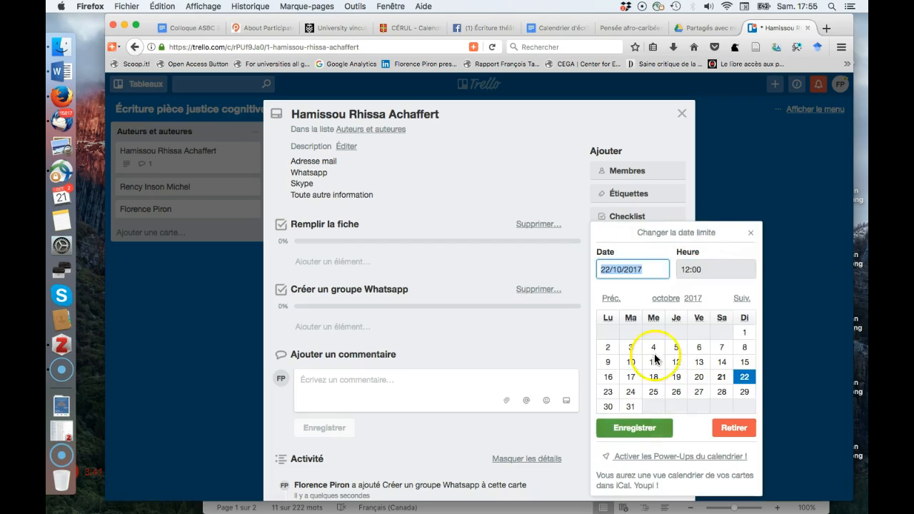
{"action": "left_click", "coordinate": [751, 233]}
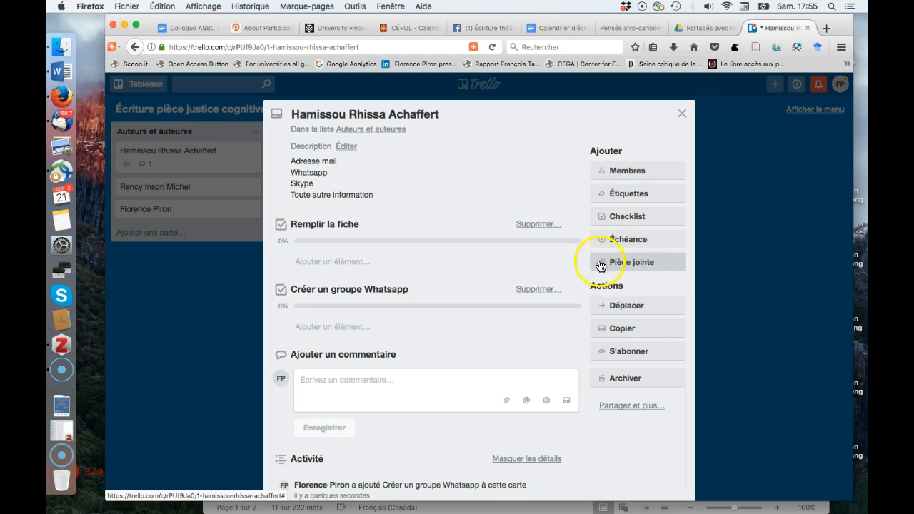
{"action": "left_click", "coordinate": [643, 263]}
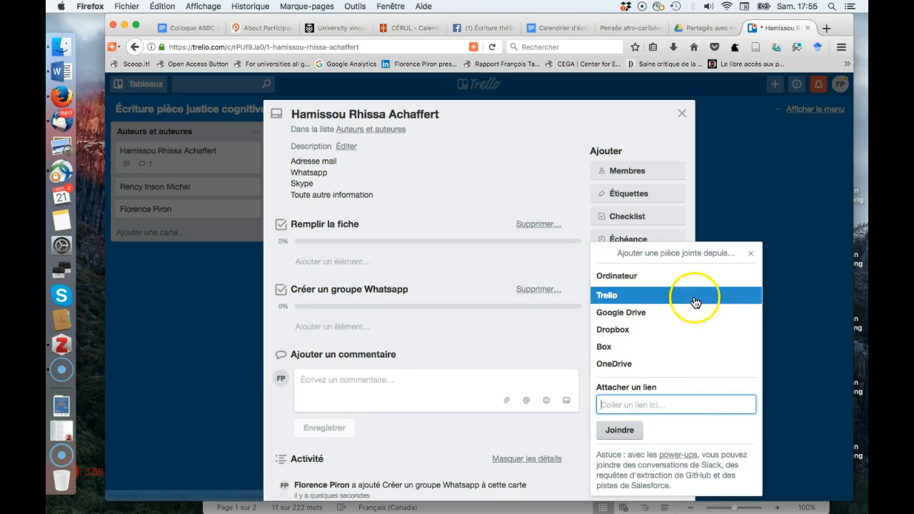
{"action": "left_click", "coordinate": [751, 253]}
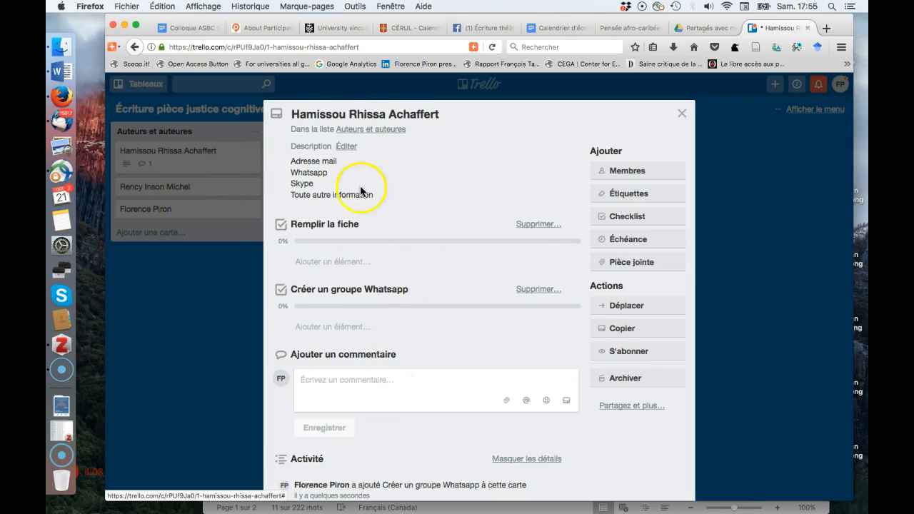
{"action": "scroll", "coordinate": [321, 183], "scroll_direction": "down", "scroll_amount": 1}
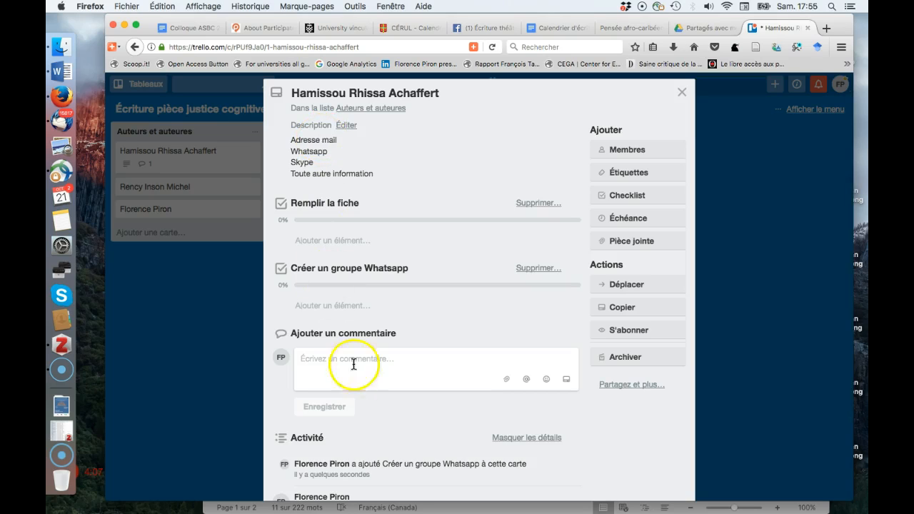
{"action": "scroll", "coordinate": [367, 486], "scroll_direction": "down", "scroll_amount": 3}
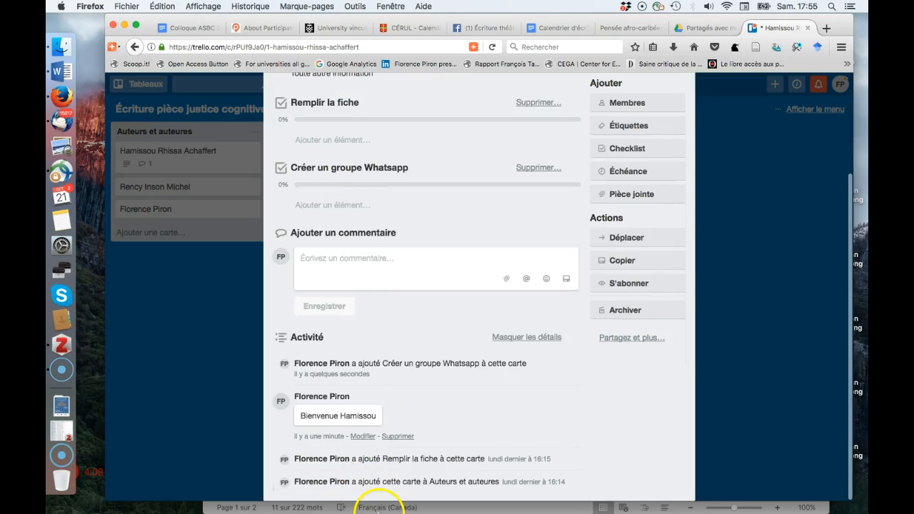
Close the author card and retype the Acte 1 list title as 'Sketch 1'.
{"action": "scroll", "coordinate": [378, 336], "scroll_direction": "up", "scroll_amount": 3}
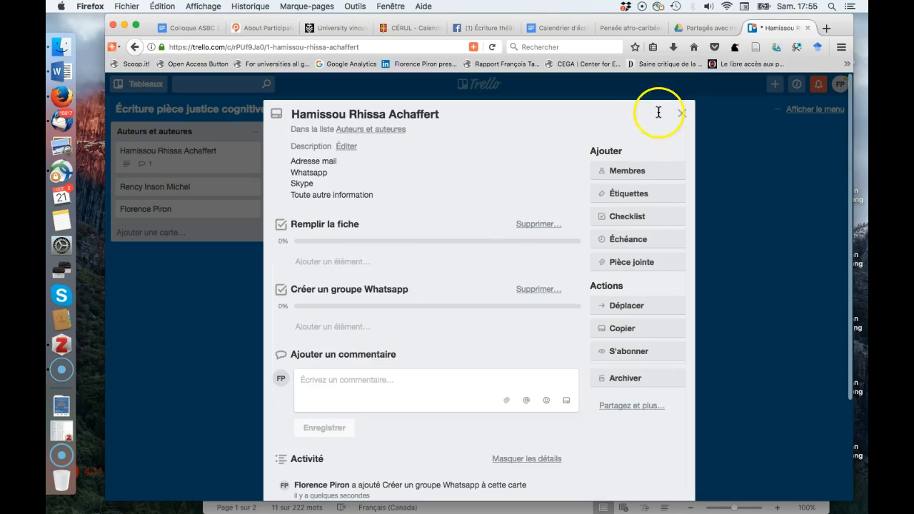
{"action": "left_click", "coordinate": [681, 115]}
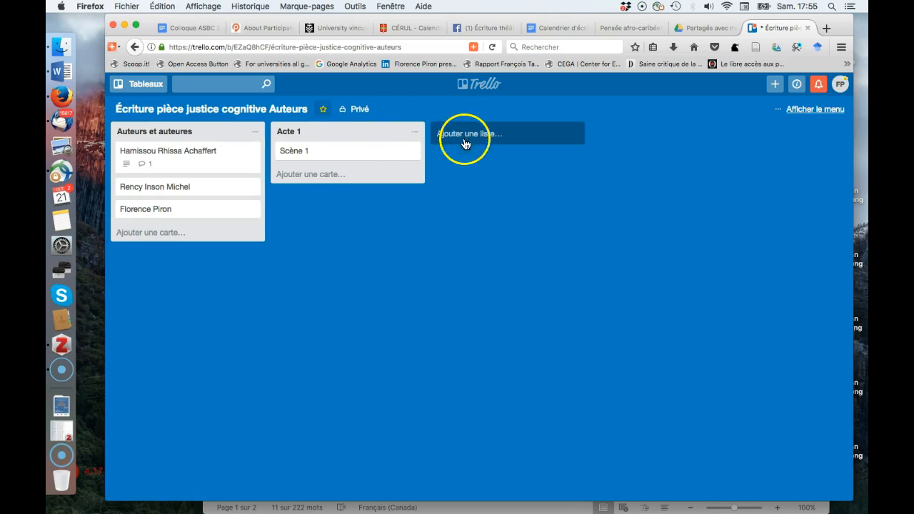
{"action": "left_click", "coordinate": [297, 133]}
{"action": "type", "text": "Sketch"}
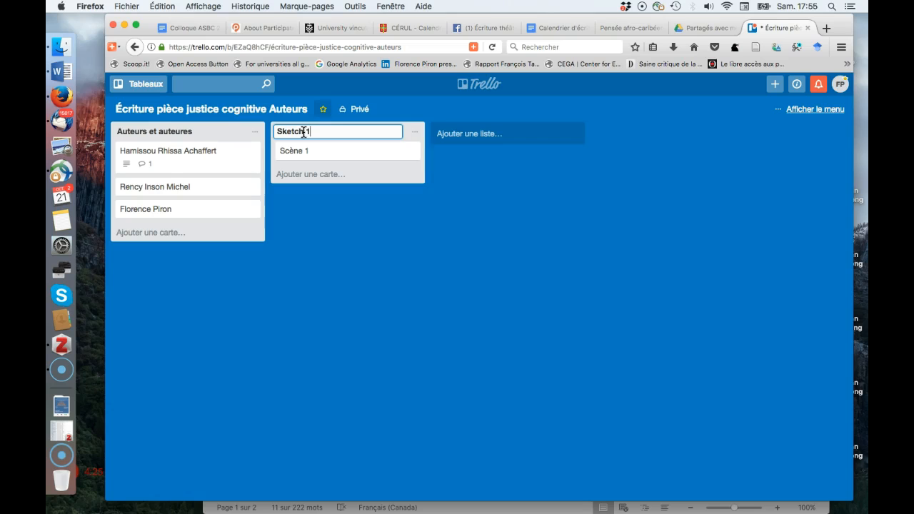
Retitle the Scène 1 card to 'Personnages' and close its details.
{"action": "left_click", "coordinate": [310, 150]}
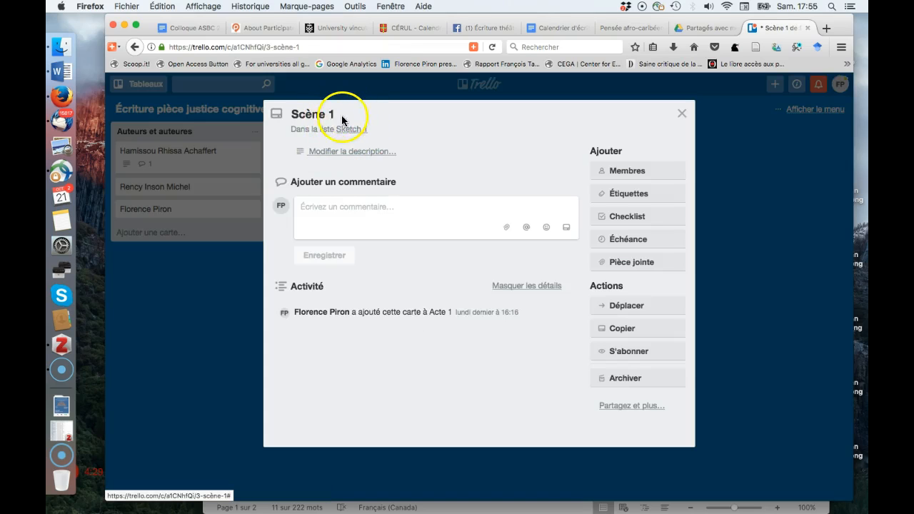
{"action": "left_click", "coordinate": [325, 116]}
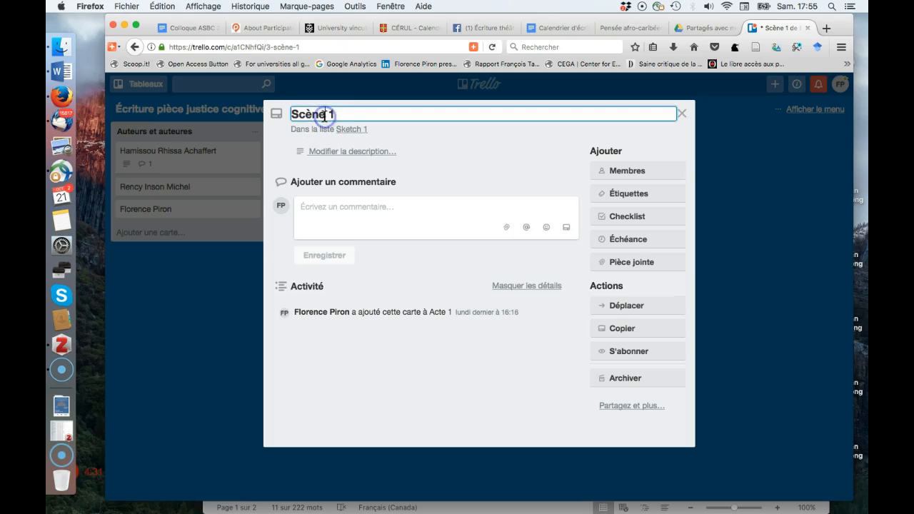
{"action": "left_click_drag", "start_coordinate": [346, 114], "coordinate": [285, 116]}
{"action": "left_click", "coordinate": [317, 113]}
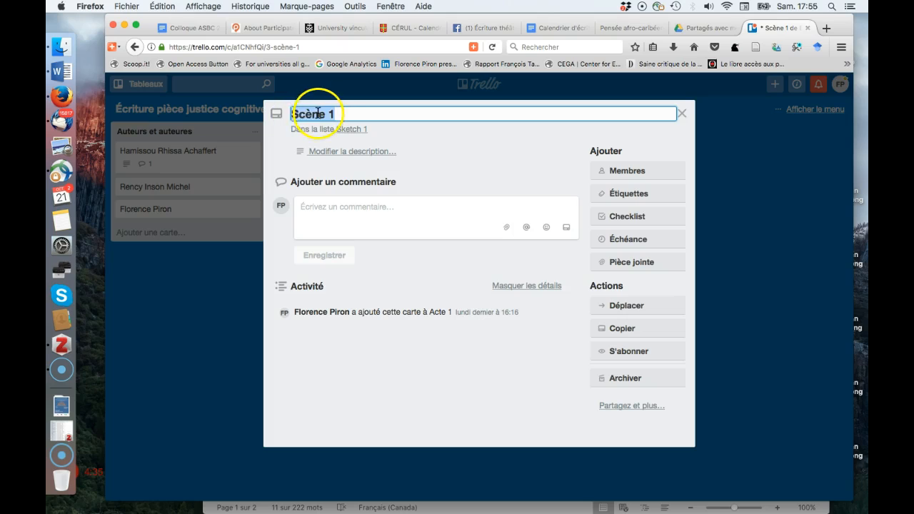
{"action": "type", "text": "Personnages"}
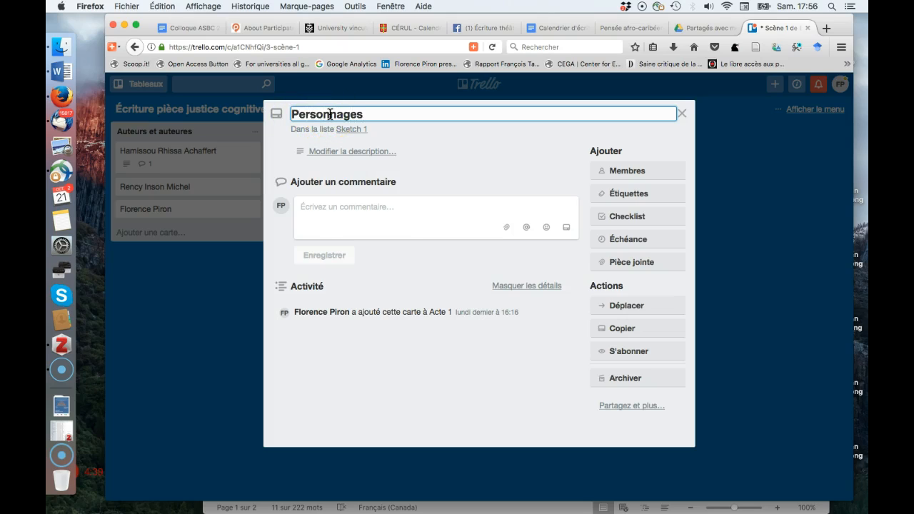
{"action": "left_click", "coordinate": [378, 249]}
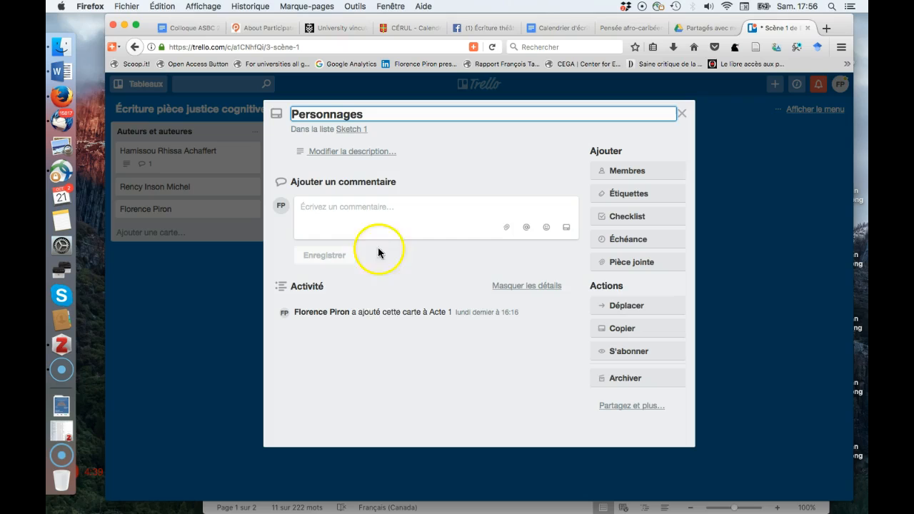
{"action": "left_click", "coordinate": [681, 114]}
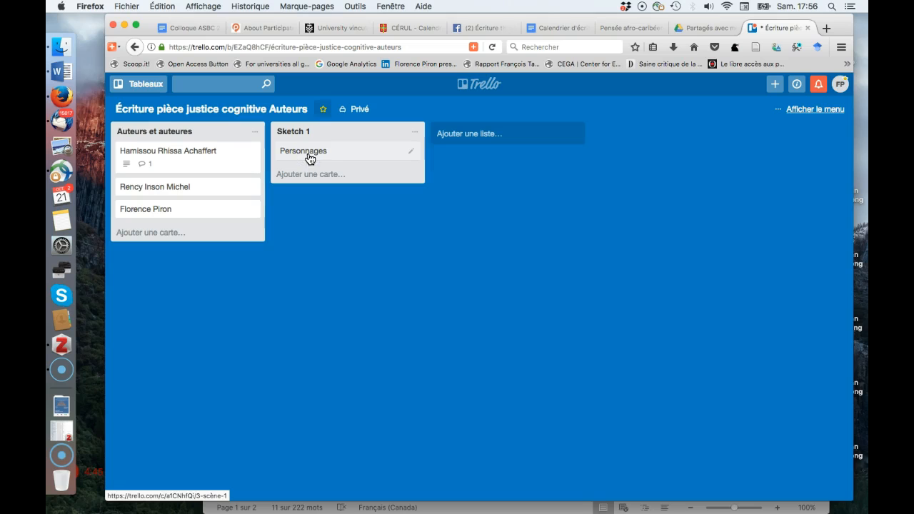
Add the description 'Un homme, 2 femmes' to the Personnages card and close it.
{"action": "left_click", "coordinate": [316, 156]}
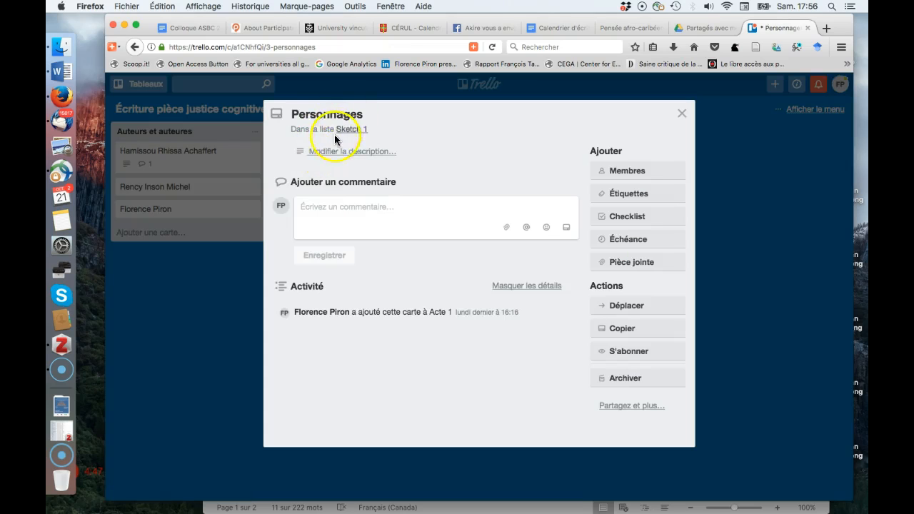
{"action": "left_click", "coordinate": [334, 153]}
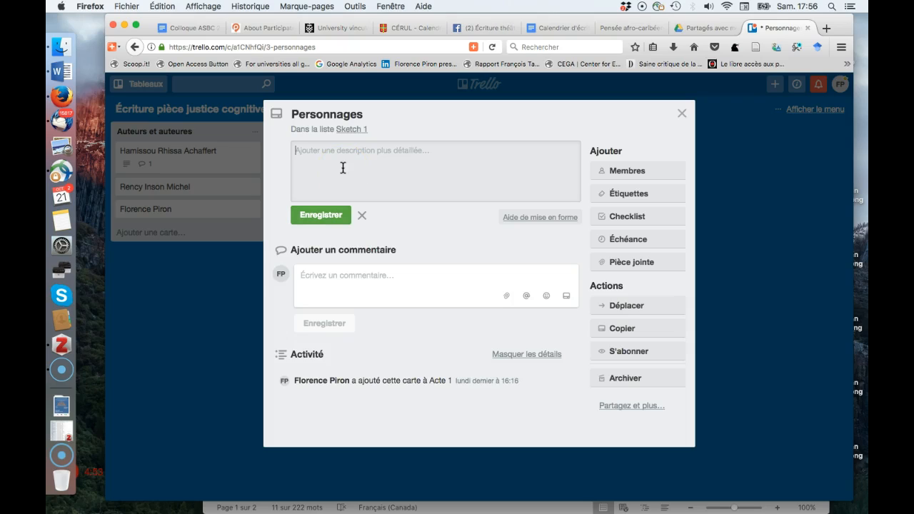
{"action": "type", "text": "Un homme, 2 femmes"}
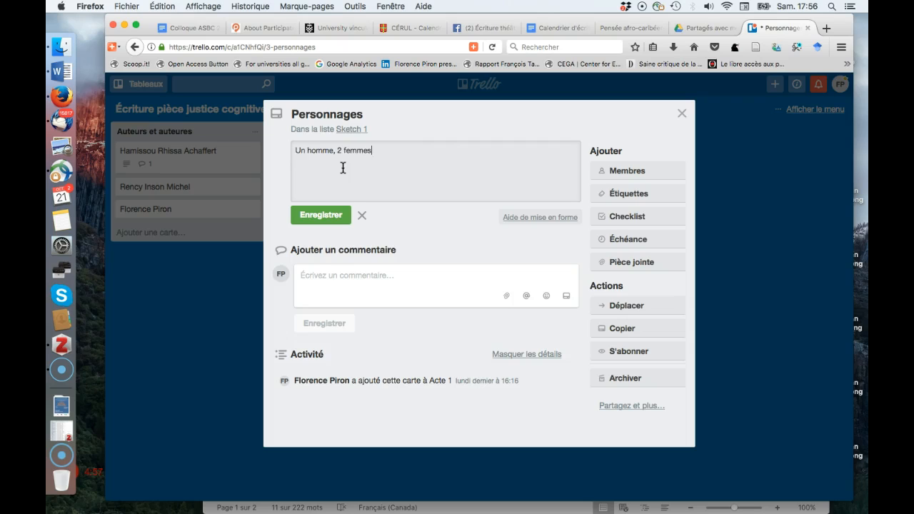
{"action": "left_click", "coordinate": [319, 215]}
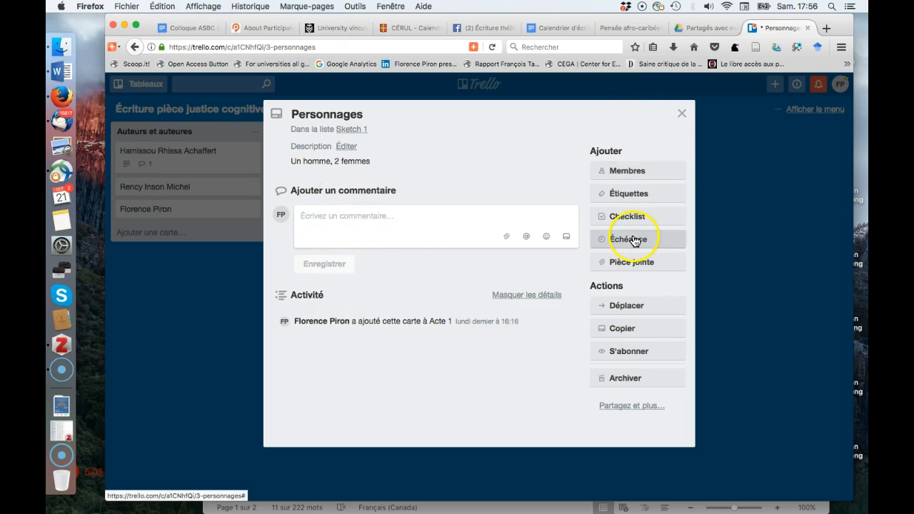
{"action": "left_click", "coordinate": [682, 114]}
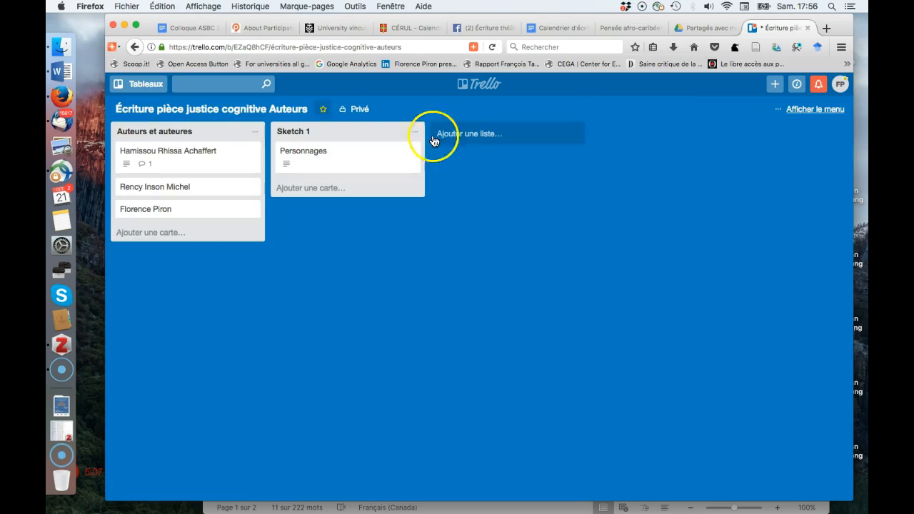
Create a list titled 'Monologue 1' to the right of Sketch 1.
{"action": "left_click", "coordinate": [492, 135]}
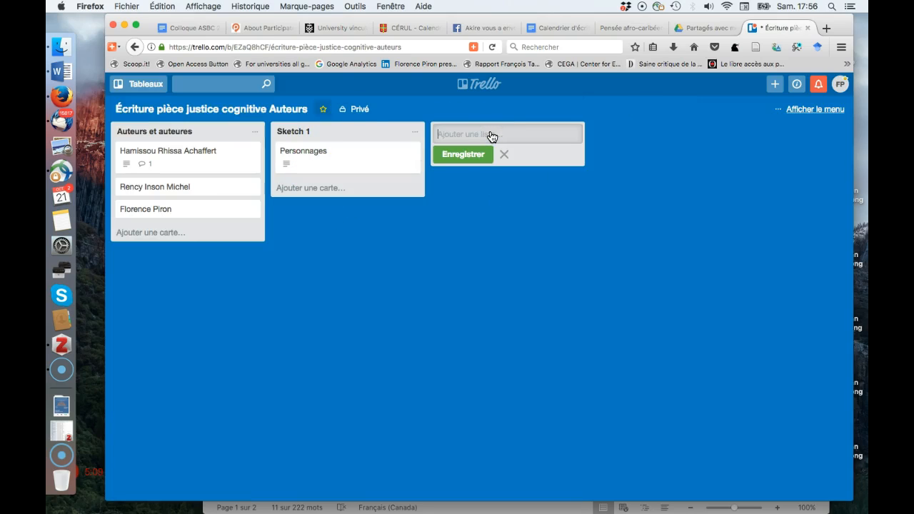
{"action": "type", "text": "Monologu"}
{"action": "left_click", "coordinate": [472, 153]}
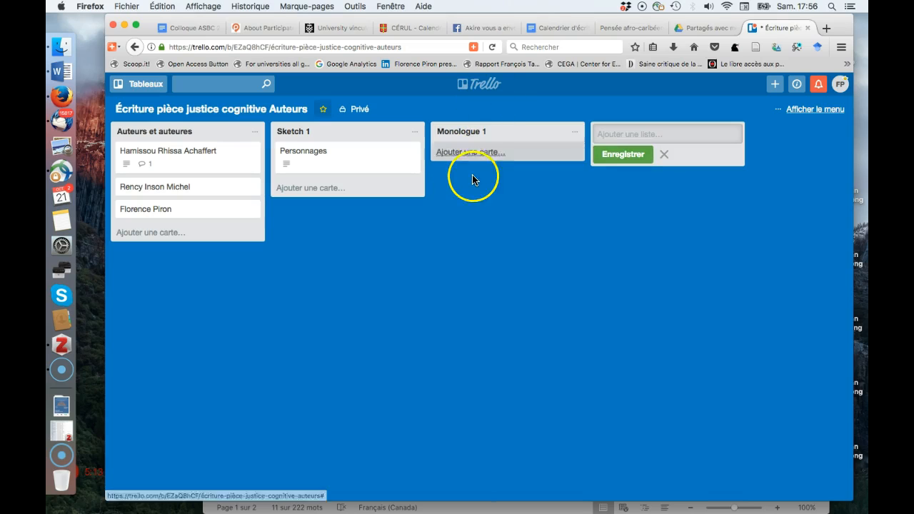
{"action": "left_click", "coordinate": [312, 189]}
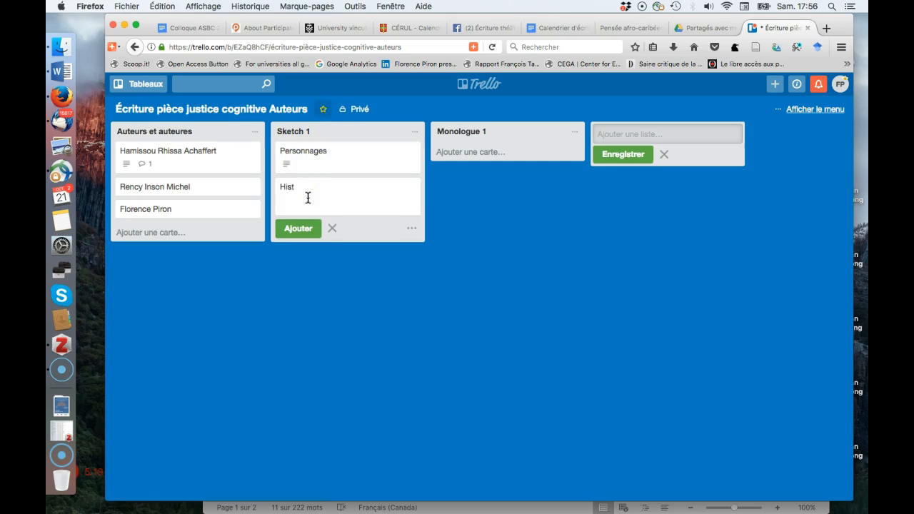
Add 'Histoire' and 'Lien vers le Google doc' cards below Personnages in Sketch 1.
{"action": "left_click", "coordinate": [298, 227]}
{"action": "type", "text": "Histoire"}
{"action": "left_click", "coordinate": [299, 228]}
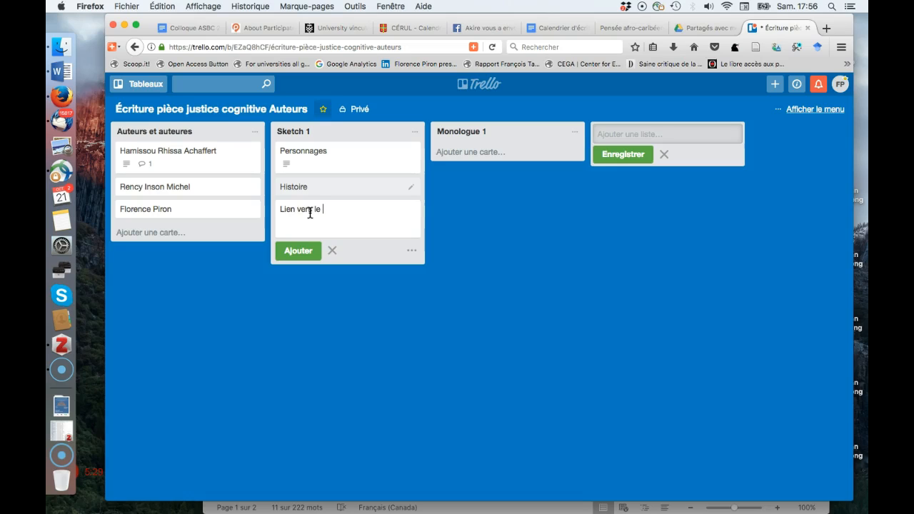
{"action": "type", "text": "Lien vers le Google doc"}
{"action": "left_click", "coordinate": [298, 251]}
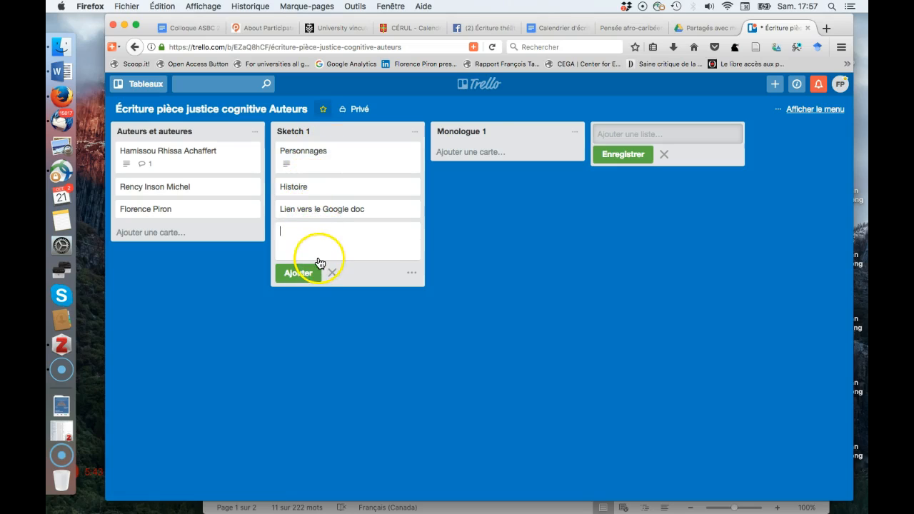
{"action": "left_click", "coordinate": [471, 134]}
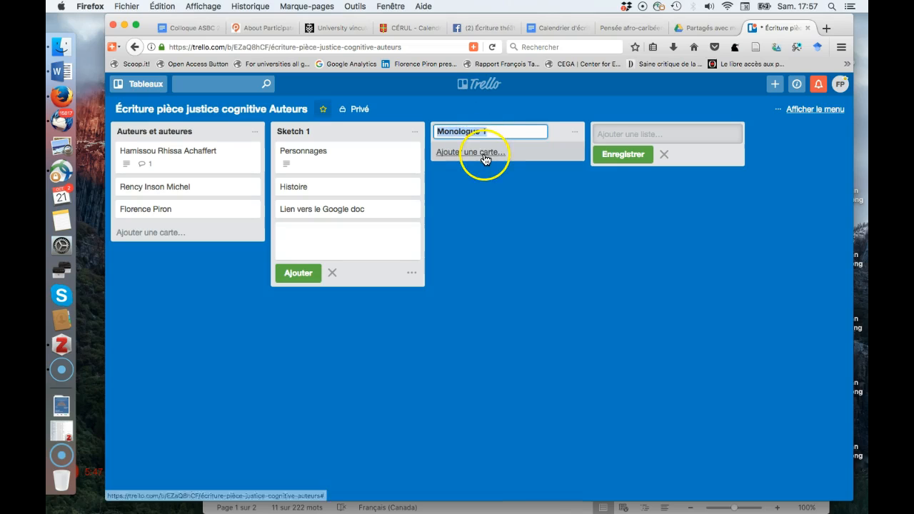
Add a 'Culture/ethnie' card to Monologue 1 and show the board menu.
{"action": "left_click", "coordinate": [483, 154]}
{"action": "left_click", "coordinate": [412, 322]}
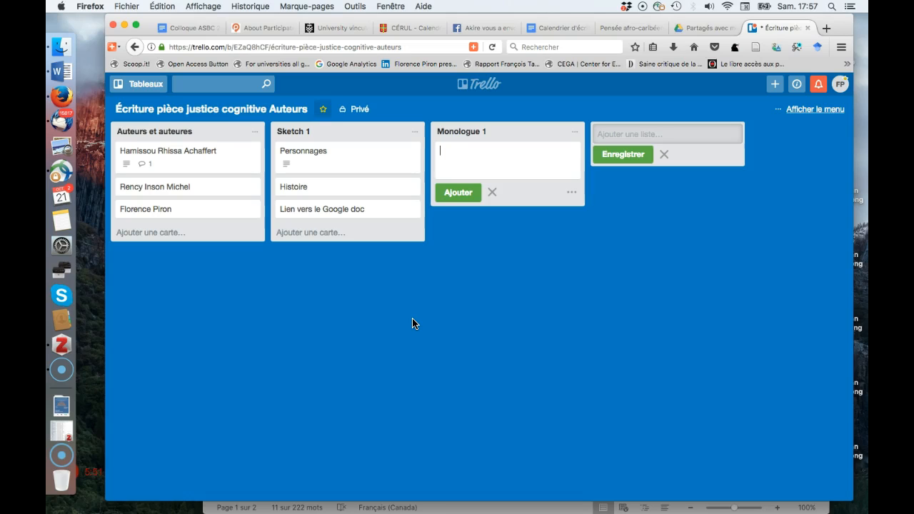
{"action": "type", "text": "Culture"}
{"action": "left_click", "coordinate": [418, 330]}
{"action": "type", "text": "/ethnie"}
{"action": "left_click", "coordinate": [459, 193]}
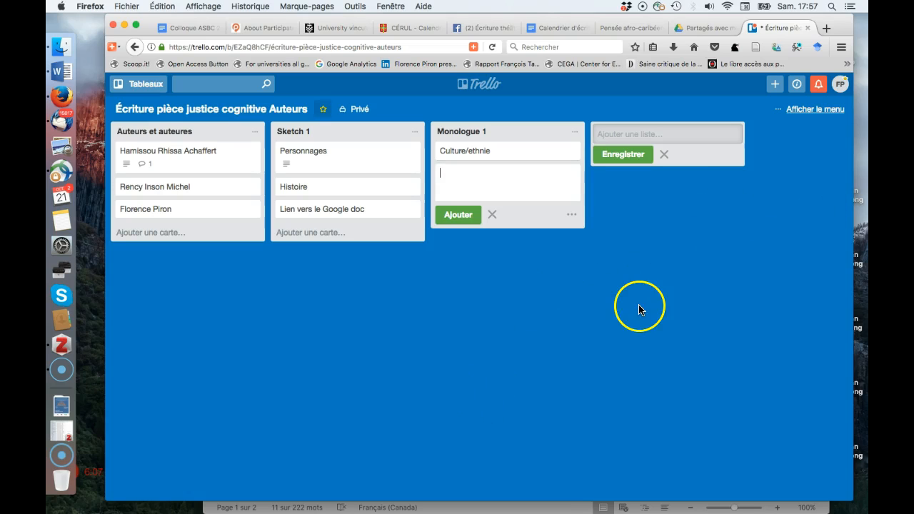
{"action": "left_click", "coordinate": [811, 110]}
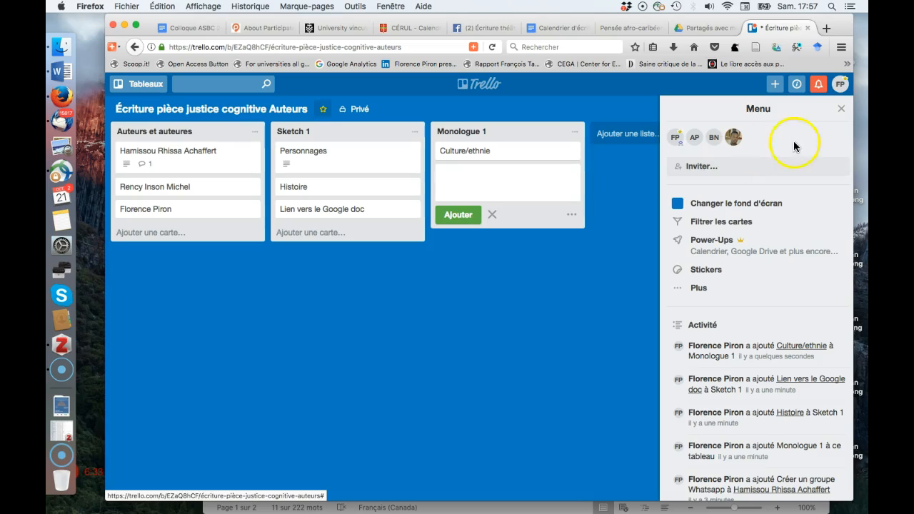
Close the board menu and bring up the boards list with favourite and recent boards.
{"action": "left_click", "coordinate": [841, 108]}
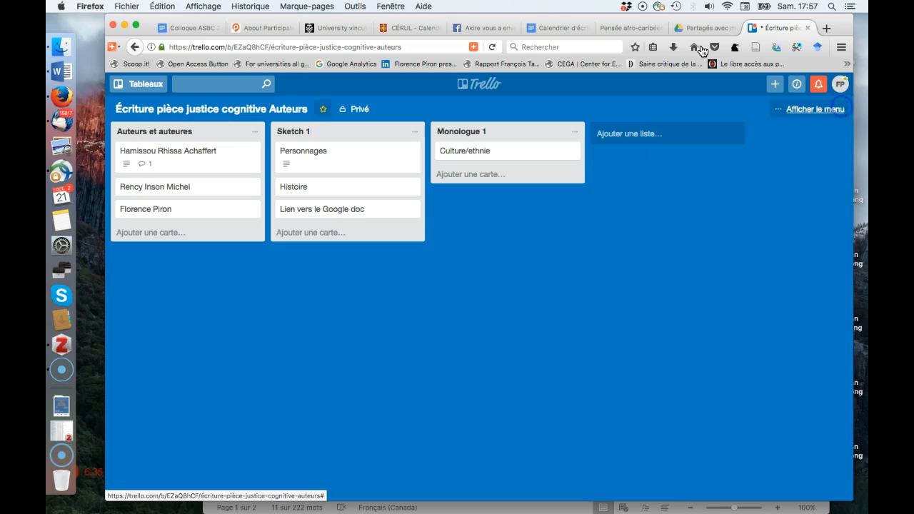
{"action": "left_click", "coordinate": [143, 86]}
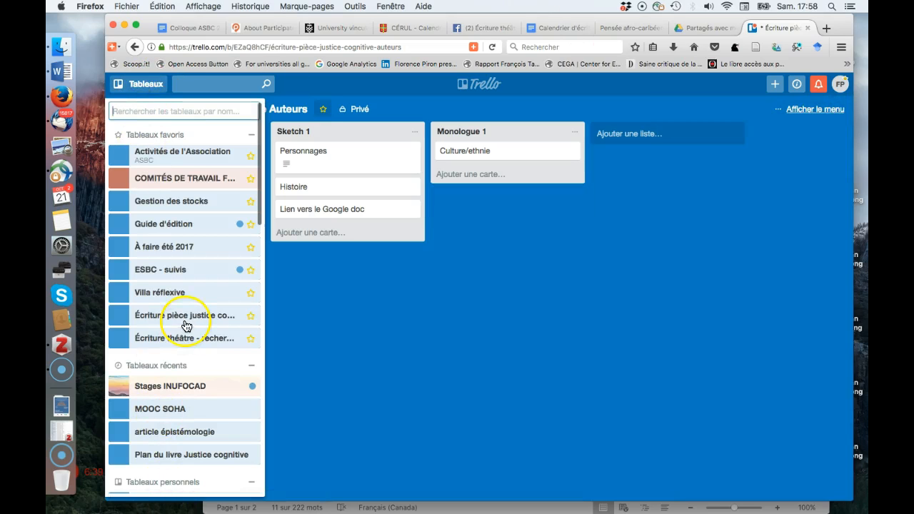
{"action": "left_click", "coordinate": [143, 87]}
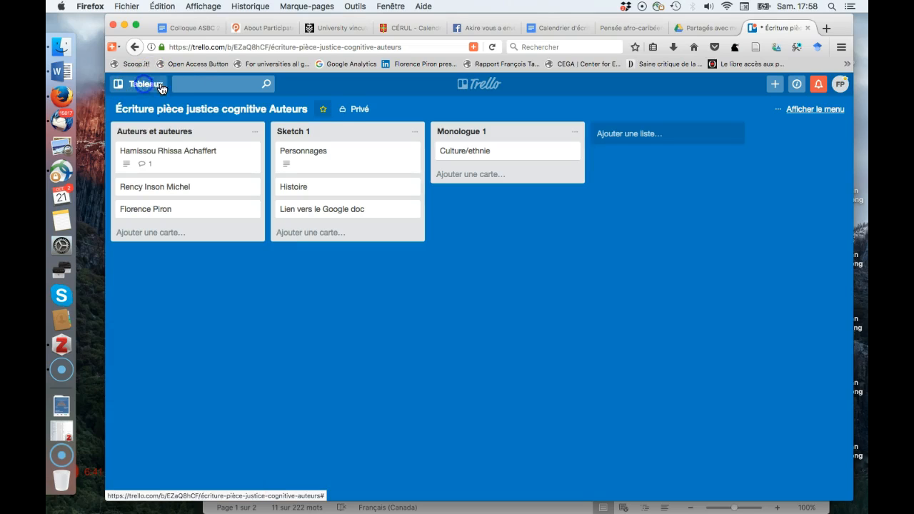